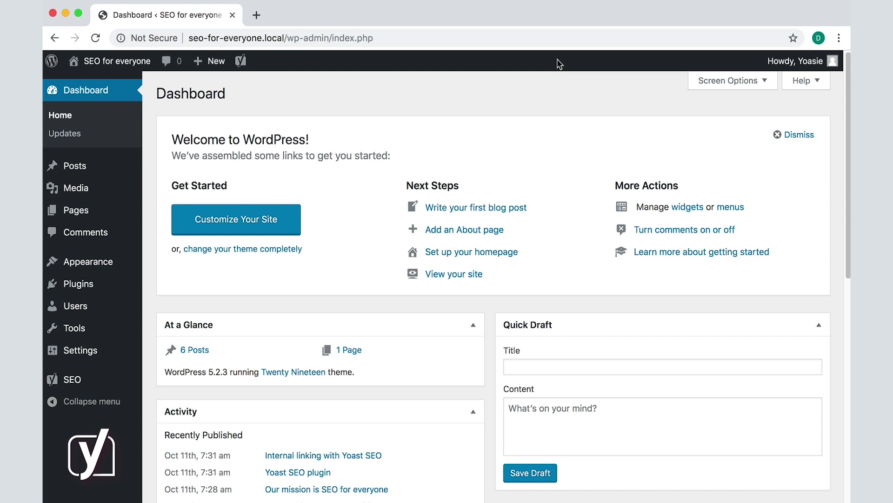
# From the All Posts list, move the 'Researching your audience' post to the trash
pyautogui.click(96, 166)
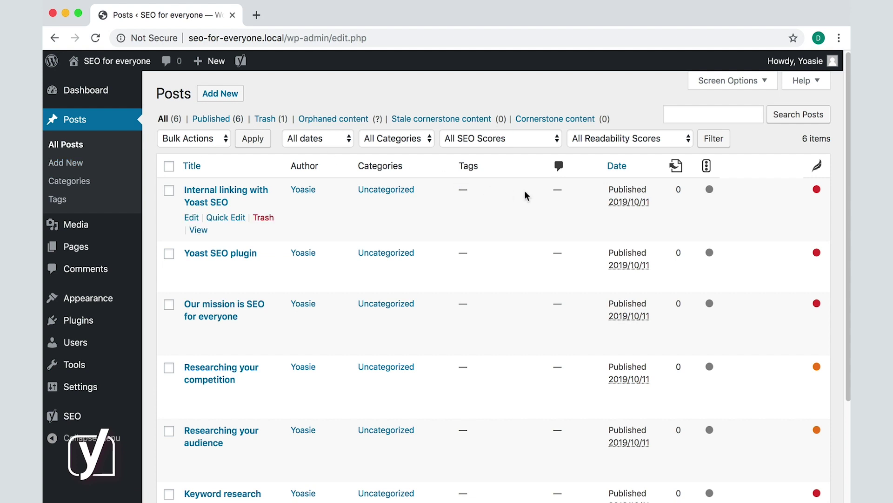
pyautogui.scroll(-3, 525, 192)
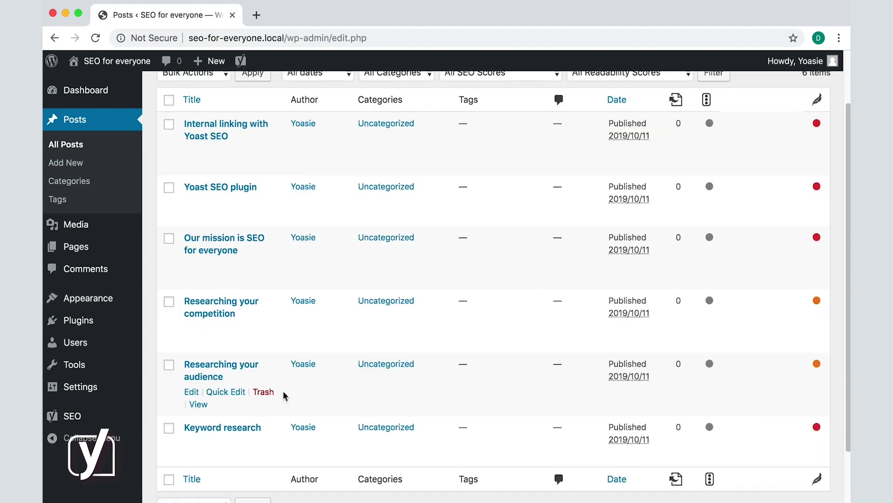
pyautogui.click(263, 393)
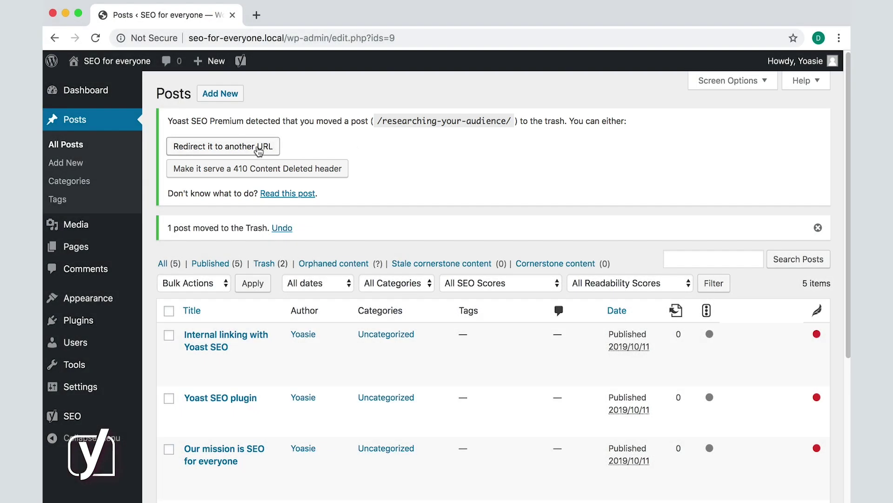
# From the Yoast notice, redirect the trashed post's old address to /keyword-research/
pyautogui.click(258, 148)
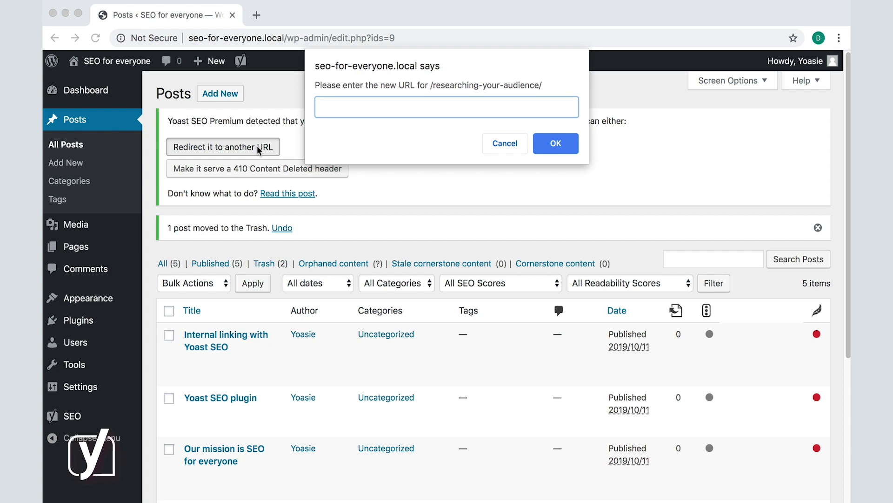
pyautogui.write('/keyword-research/')
pyautogui.click(557, 145)
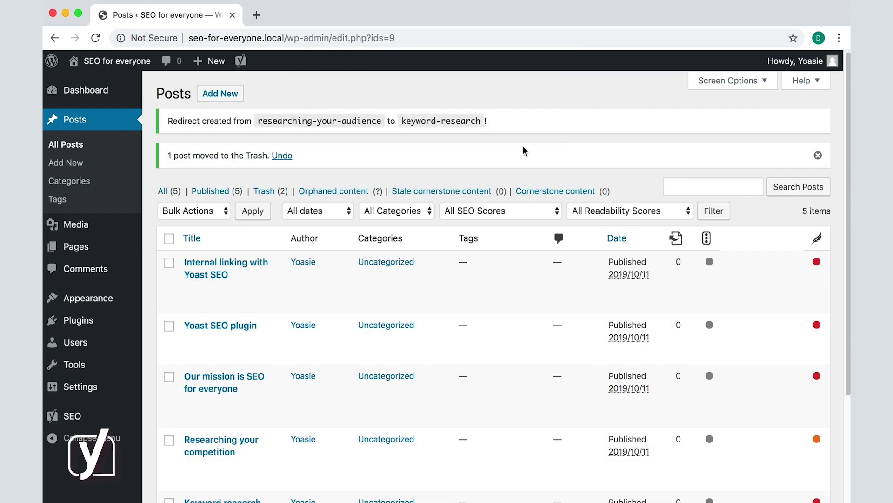
pyautogui.scroll(-3, 443, 152)
pyautogui.scroll(2, 442, 153)
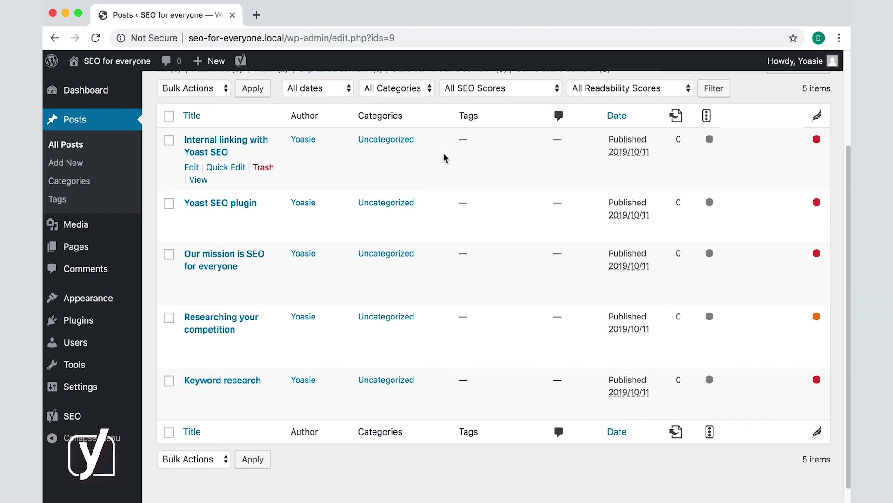
pyautogui.click(258, 16)
pyautogui.write('ww')
pyautogui.press('BackSpace')
pyautogui.press('BackSpace')
pyautogui.press('BackSpace')
pyautogui.write('seo-for-everyone.local/')
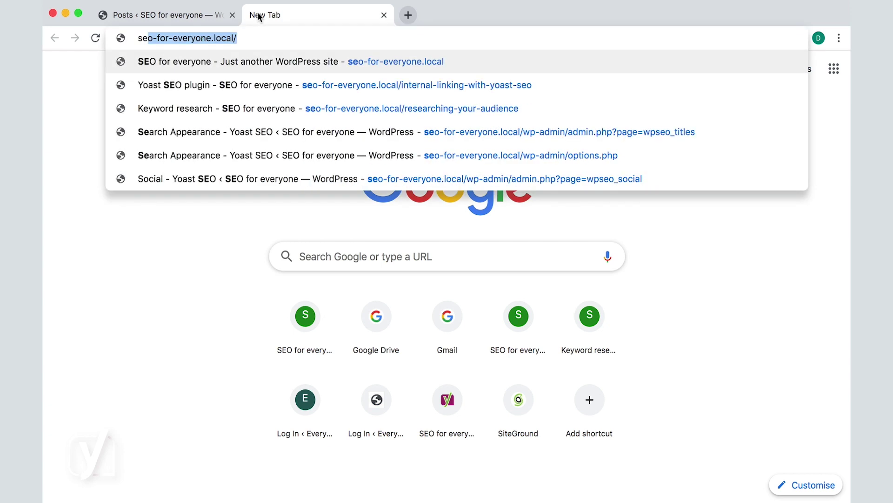
pyautogui.press('Right')
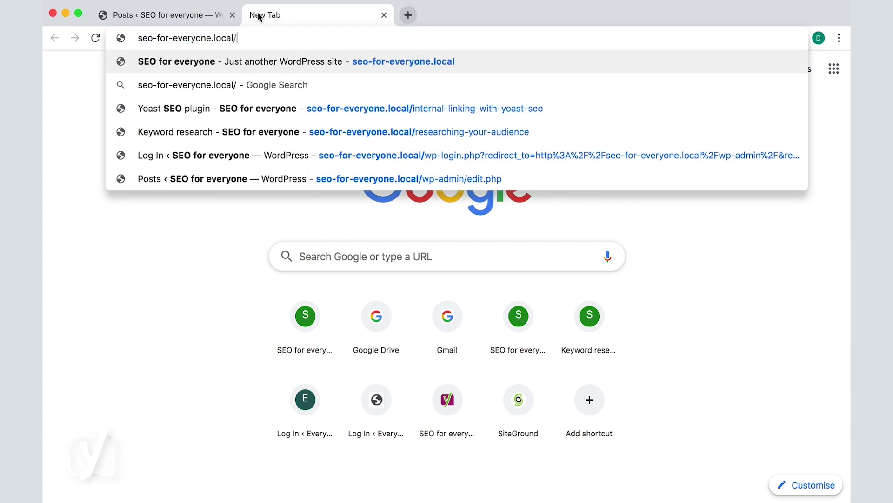
pyautogui.press('Down')
pyautogui.press('Down')
pyautogui.press('Down')
pyautogui.press('Return')
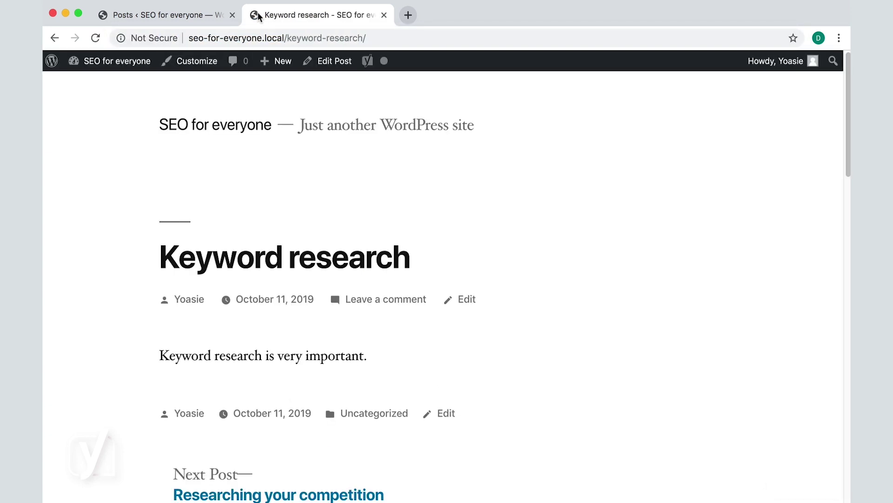
pyautogui.scroll(-1, 543, 187)
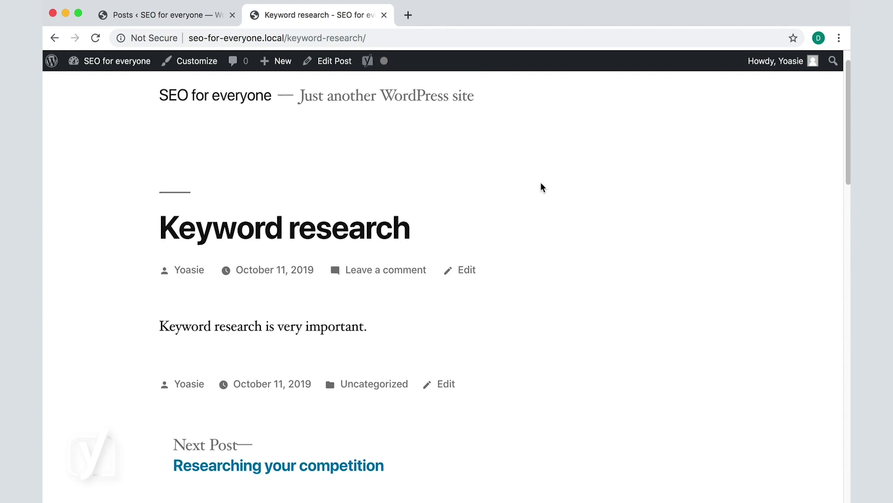
pyautogui.click(182, 22)
pyautogui.middleClick(327, 17)
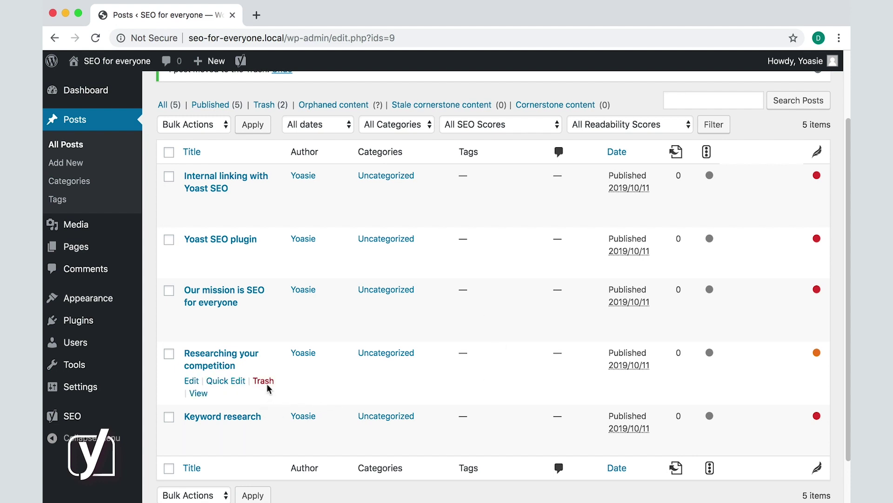
# Trash 'Researching your competition' with a 410 response, then test /researching-your-competition in a new tab
pyautogui.click(263, 381)
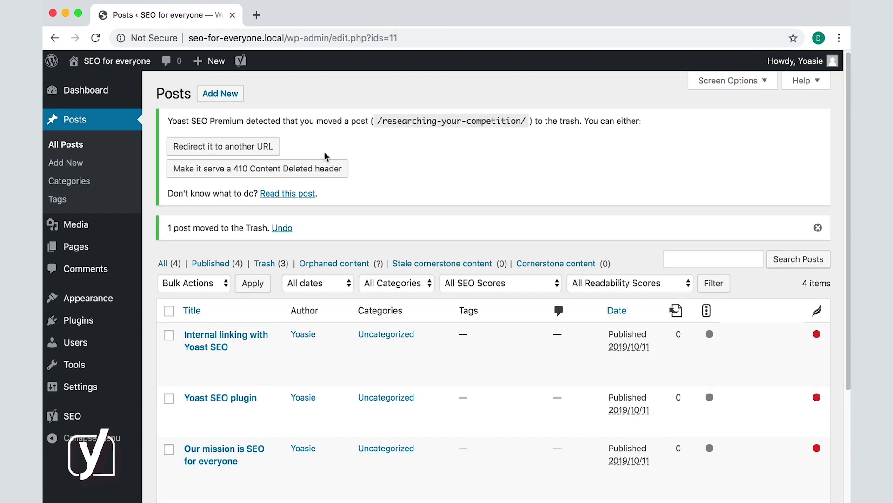
pyautogui.click(310, 169)
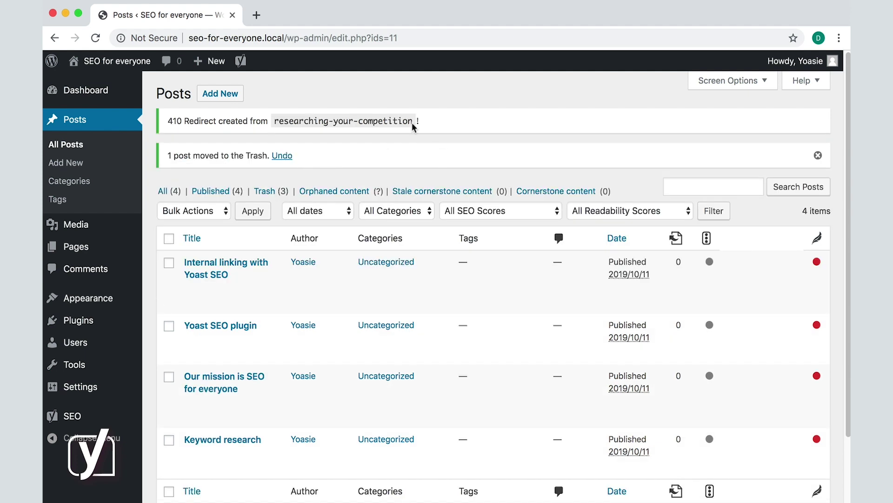
pyautogui.click(257, 15)
pyautogui.write('seo-for-everyone.local/resear')
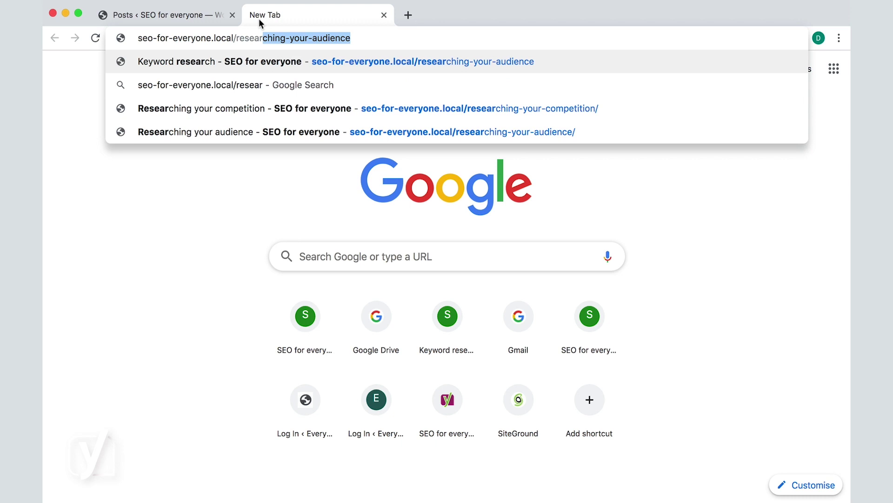
pyautogui.write('ching-your-competition')
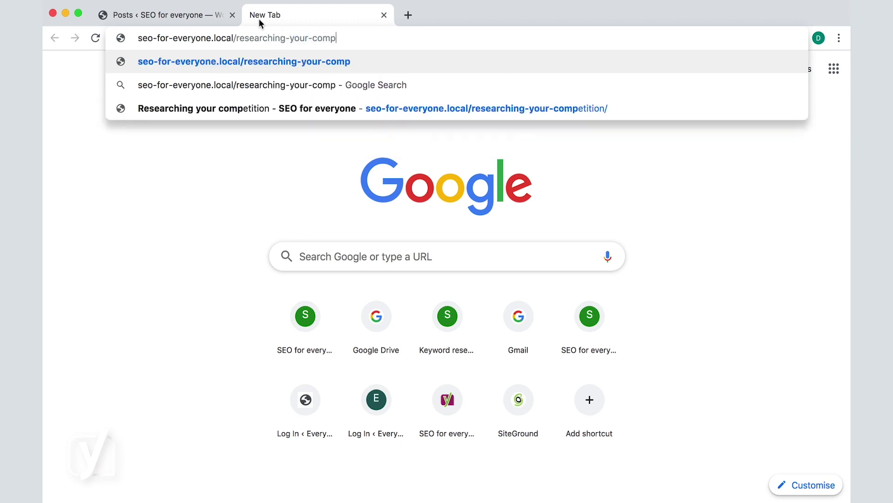
pyautogui.press('Return')
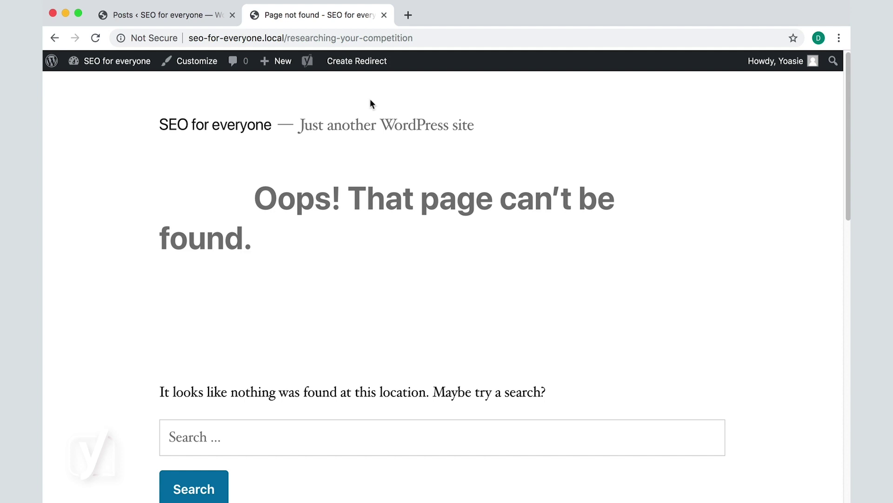
pyautogui.click(184, 21)
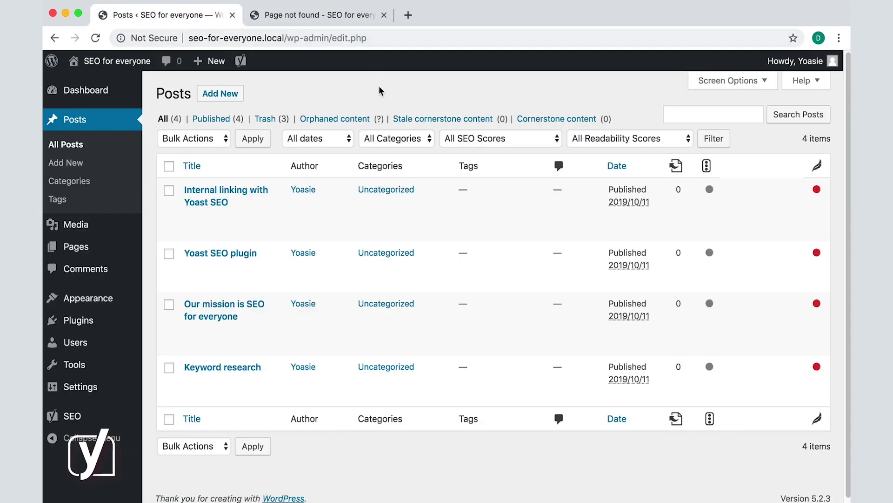
# Restore 'Researching your audience' from the Trash view and remove the redirect created for it
pyautogui.click(271, 120)
pyautogui.moveTo(263, 282)
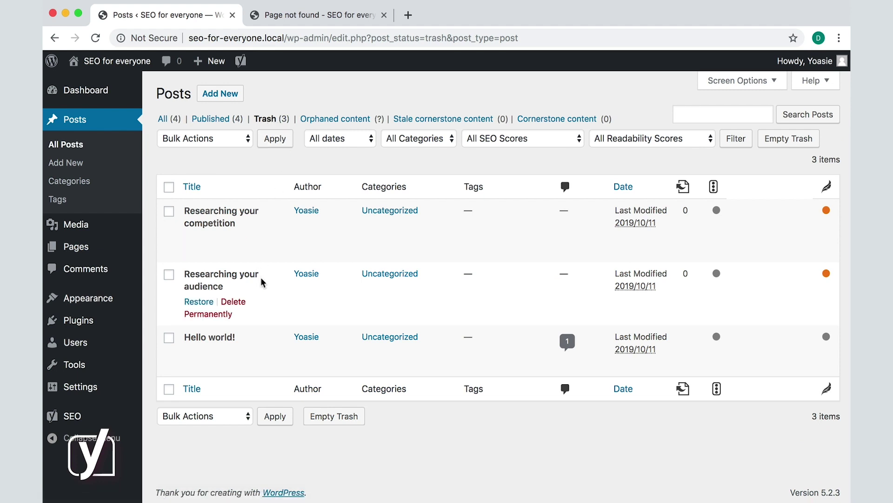
pyautogui.click(194, 302)
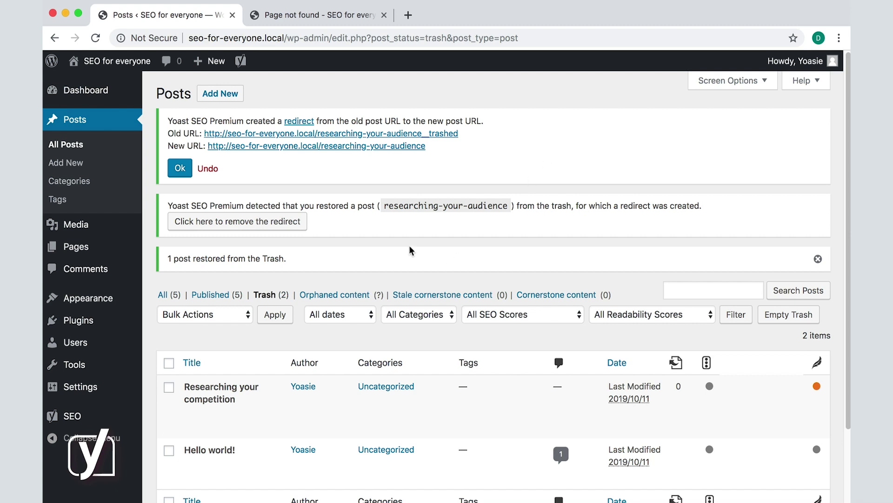
pyautogui.click(289, 221)
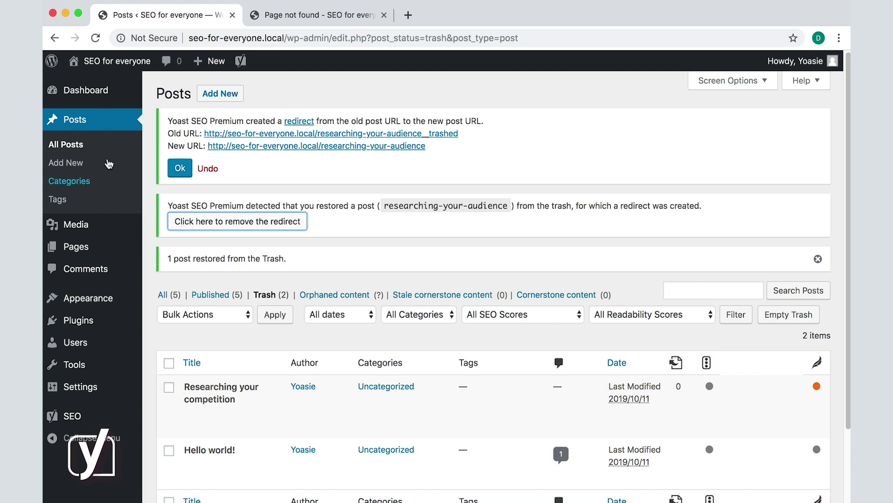
# Confirm /researching-your-audience/ loads the restored post, then close the extra tabs
pyautogui.click(74, 144)
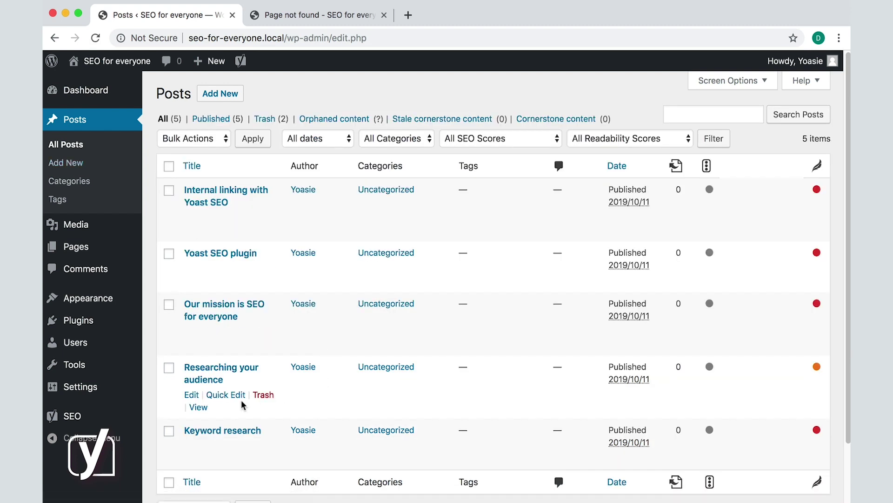
pyautogui.keyDown('super'); pyautogui.click(199, 406); pyautogui.keyUp('super')
pyautogui.click(322, 15)
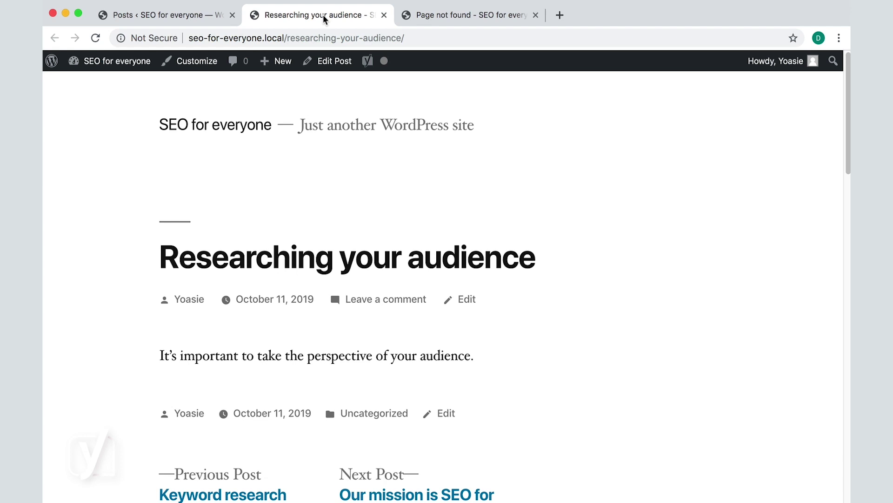
pyautogui.middleClick(323, 15)
pyautogui.middleClick(325, 15)
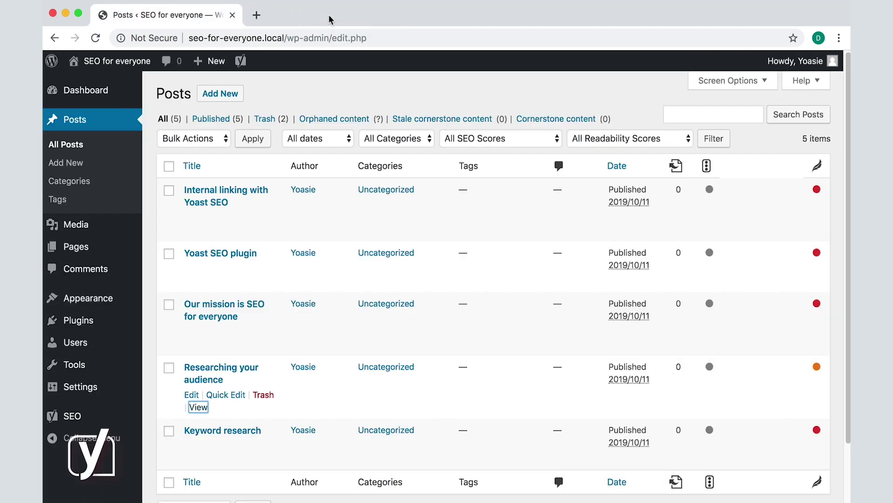
pyautogui.click(430, 97)
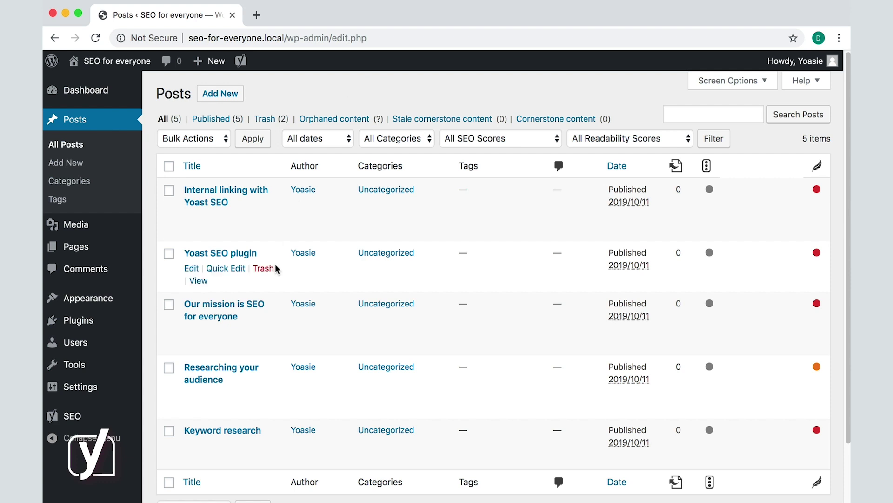
# Shorten the 'Our mission is SEO for everyone' slug to seo-for-everyone, update, and accept the redirect
pyautogui.click(256, 307)
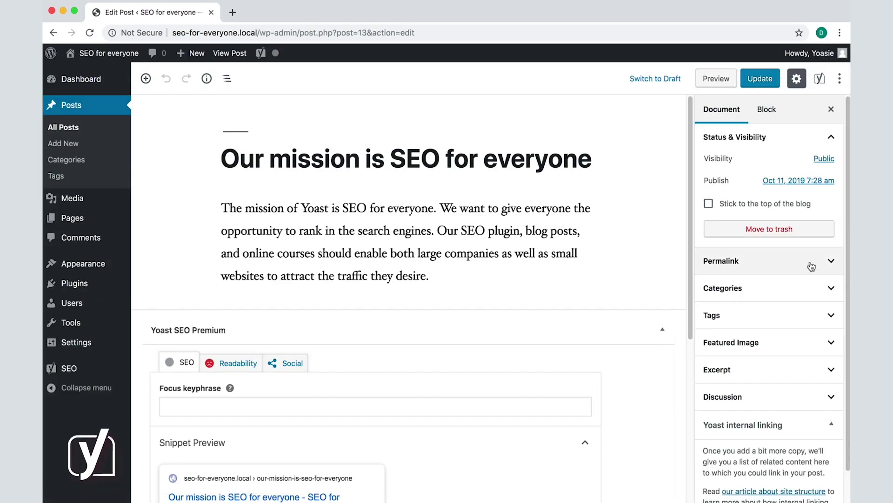
pyautogui.click(811, 268)
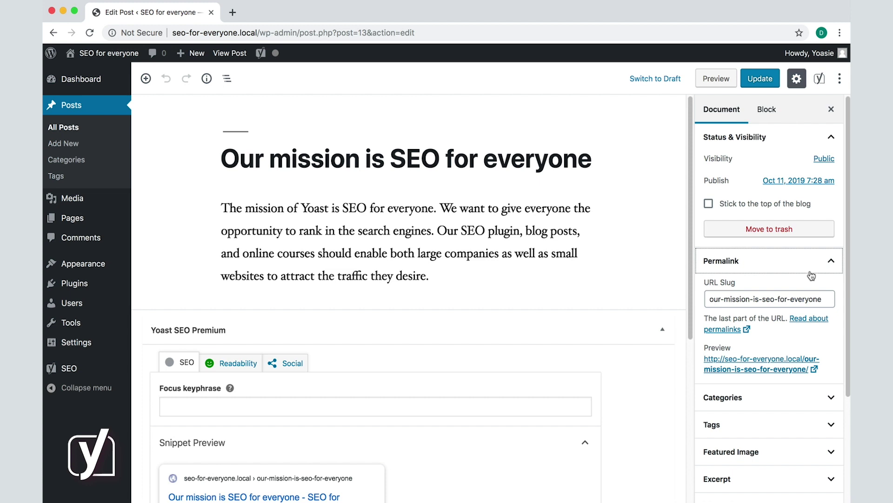
pyautogui.moveTo(762, 300); pyautogui.dragTo(689, 301)
pyautogui.press('BackSpace')
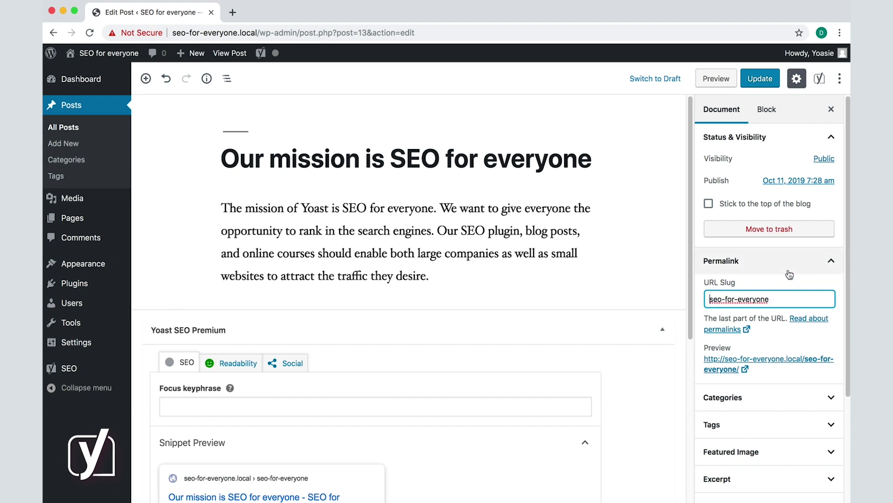
pyautogui.click(758, 80)
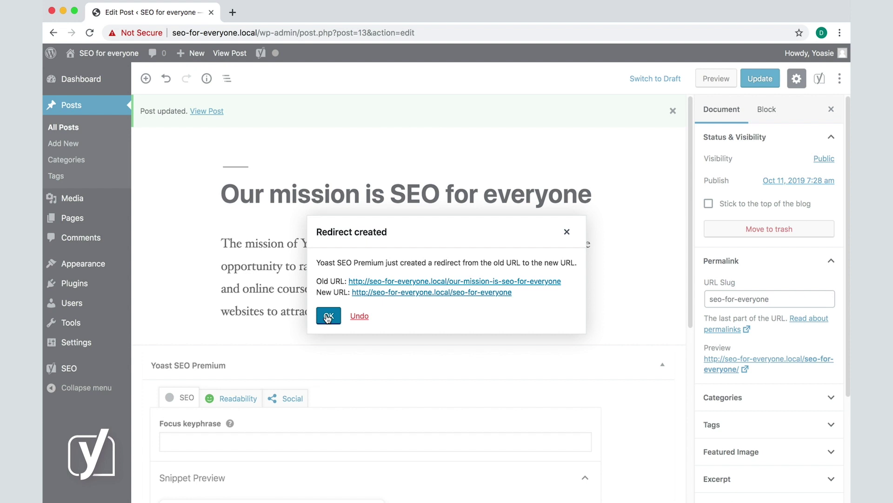
pyautogui.click(329, 316)
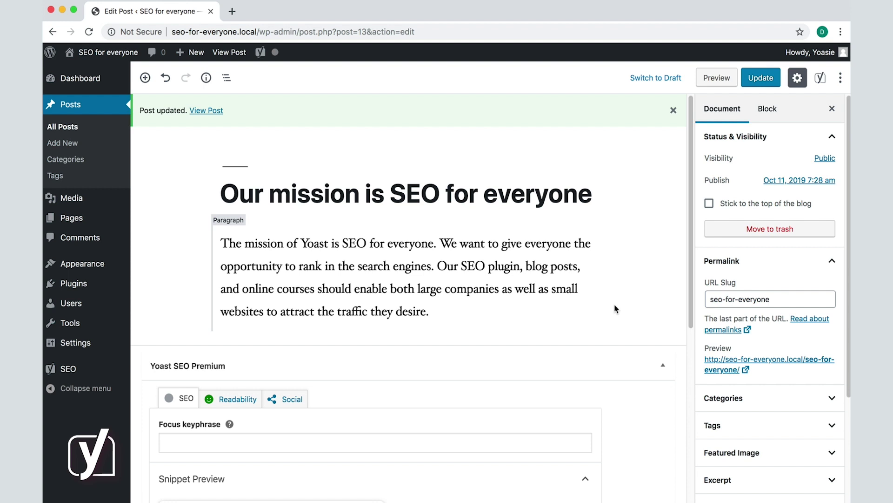
pyautogui.moveTo(40, 369)
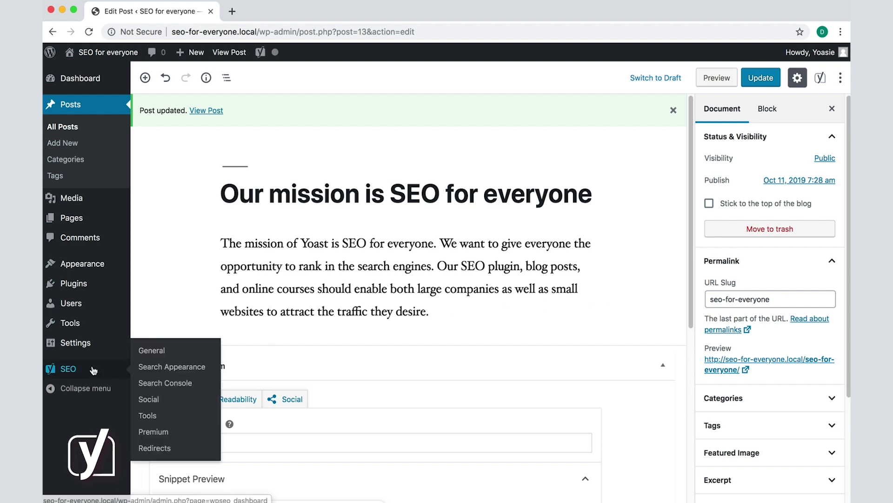
# Open Redirects from the SEO menu, showing two 301 redirects and one 410
pyautogui.click(158, 449)
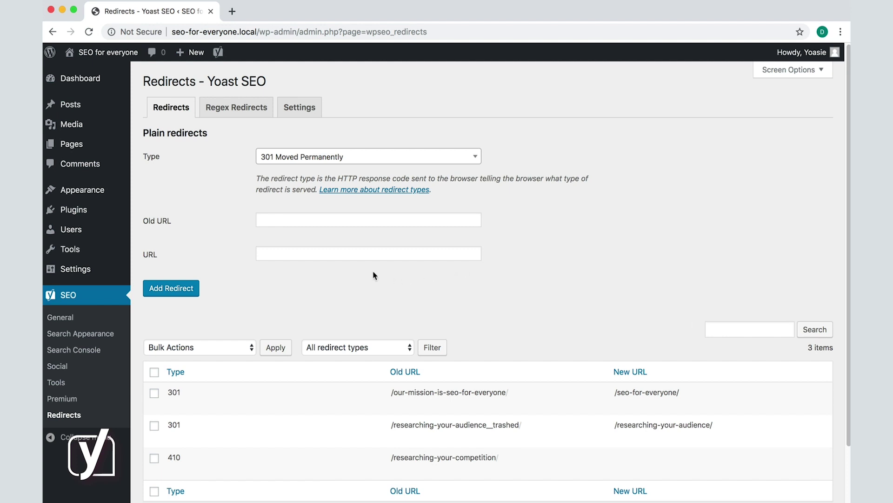
# Add a redirect from /internal-linking-with-yoast-seo/ to /yoast-seo-plugin/ and dismiss the confirmation
pyautogui.click(318, 223)
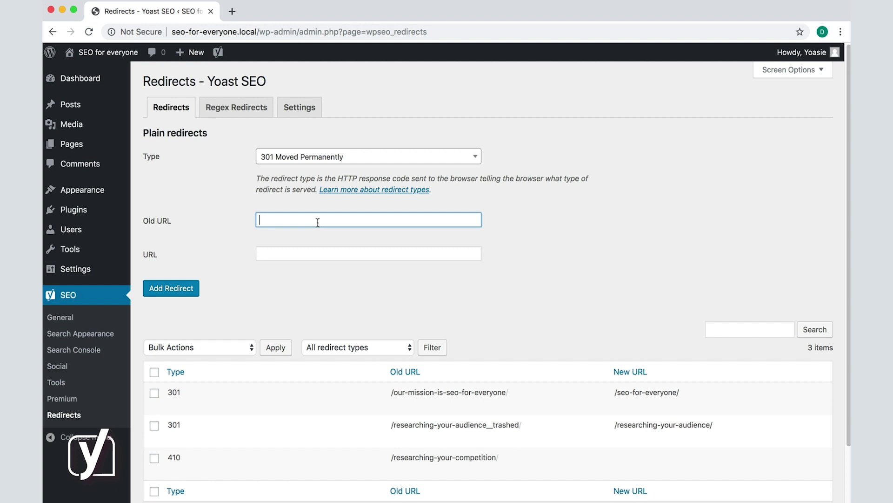
pyautogui.write('internal-linking-with-yoast-s')
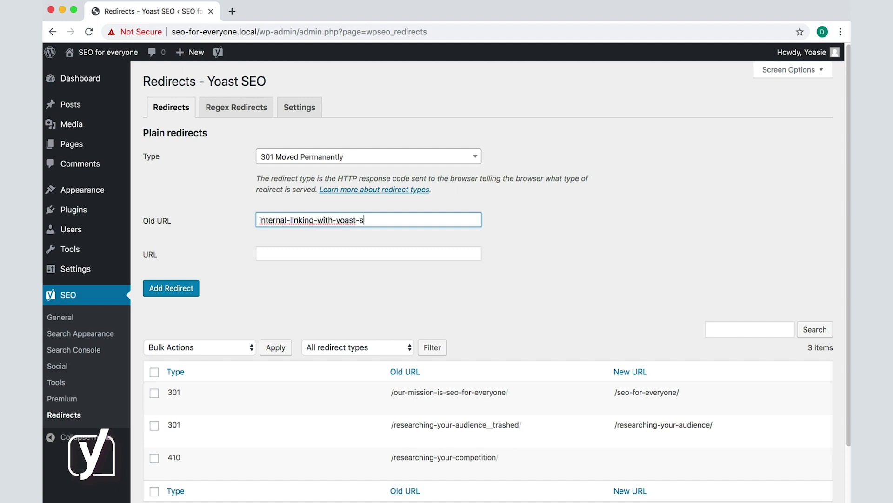
pyautogui.write('eo')
pyautogui.click(260, 220)
pyautogui.write('/')
pyautogui.click(396, 227)
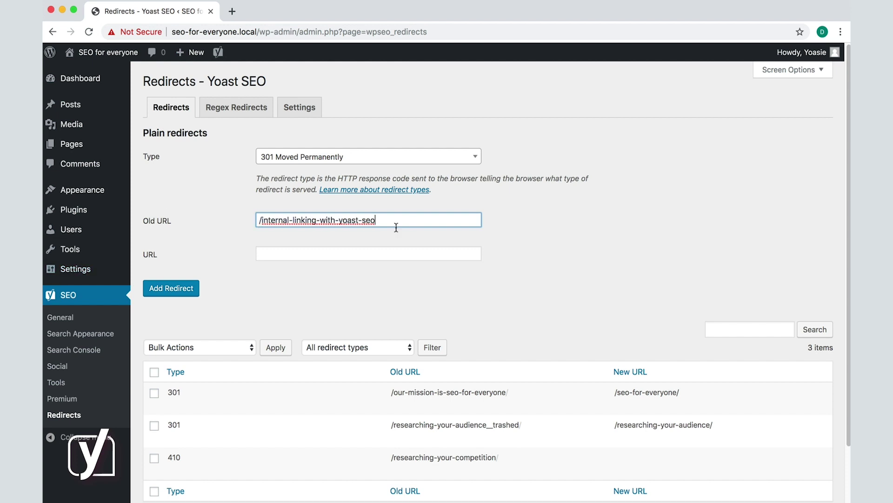
pyautogui.write('/')
pyautogui.press('Tab')
pyautogui.write('/')
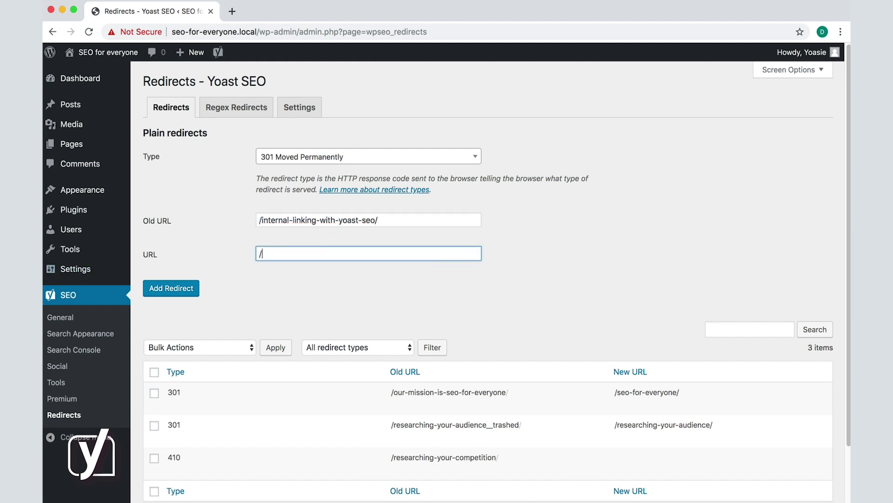
pyautogui.write('yoast-seo-plugin/')
pyautogui.click(193, 290)
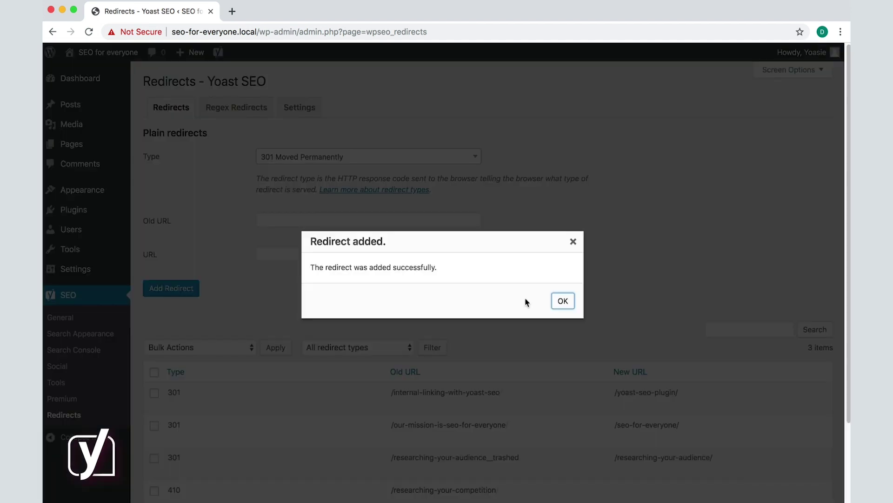
pyautogui.click(563, 301)
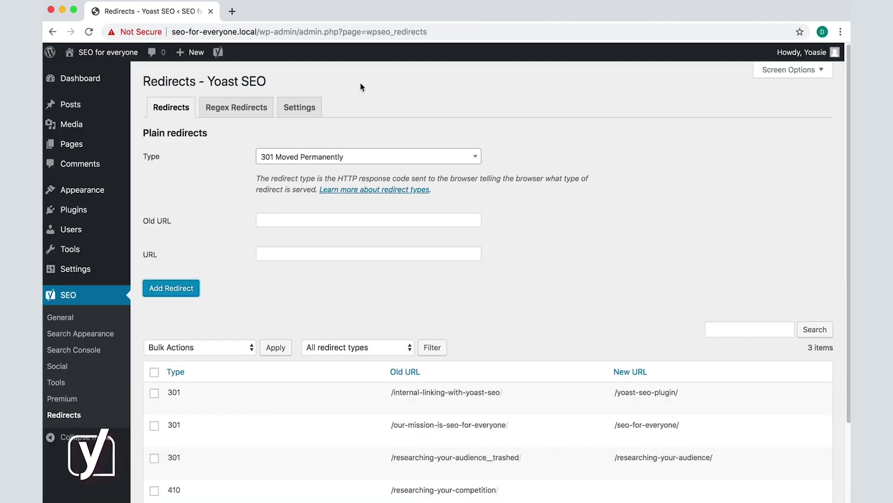
# In a new tab, check that the old internal-linking address lands on /yoast-seo-plugin/
pyautogui.click(233, 16)
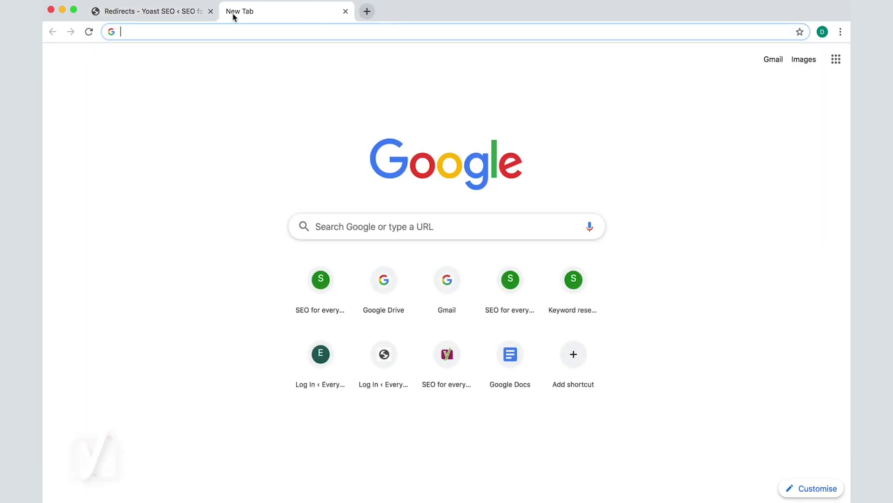
pyautogui.write('seo')
pyautogui.press('Down')
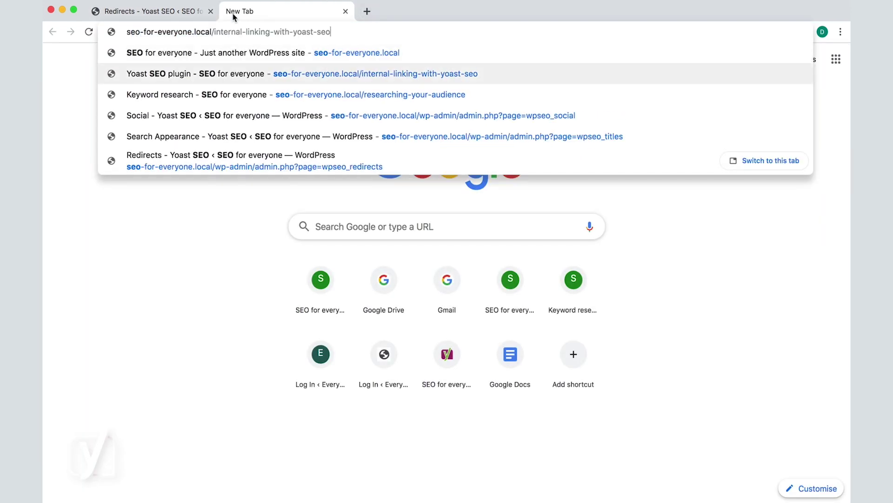
pyautogui.press('Return')
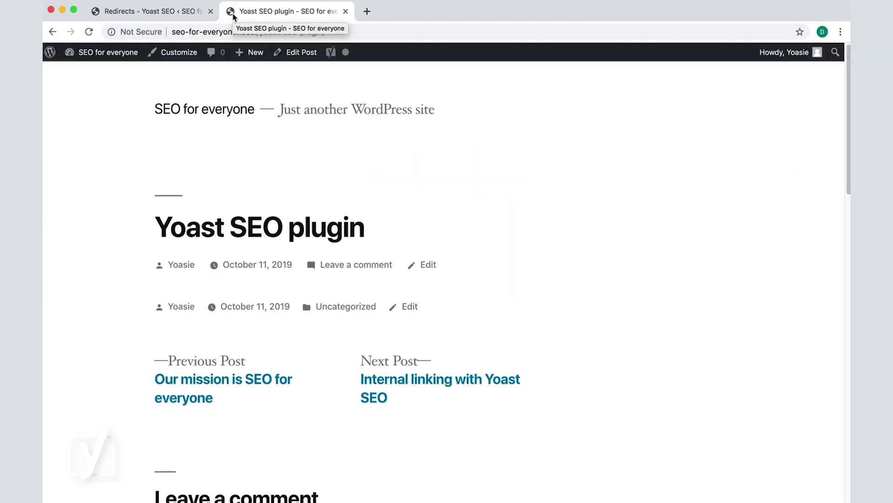
pyautogui.click(189, 11)
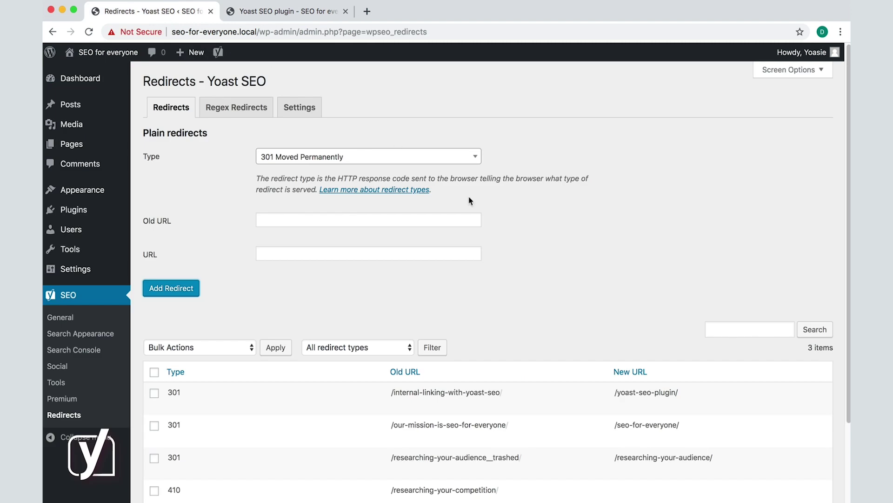
pyautogui.scroll(-3, 590, 286)
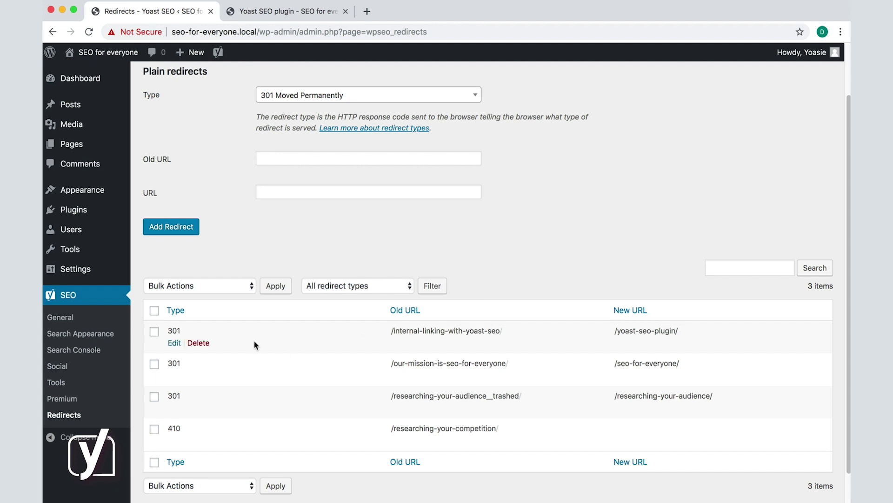
pyautogui.moveTo(182, 344)
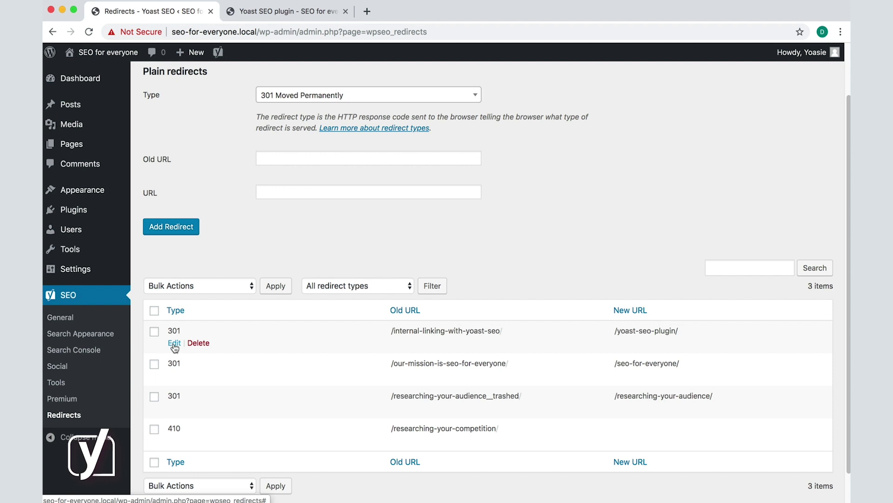
pyautogui.click(174, 344)
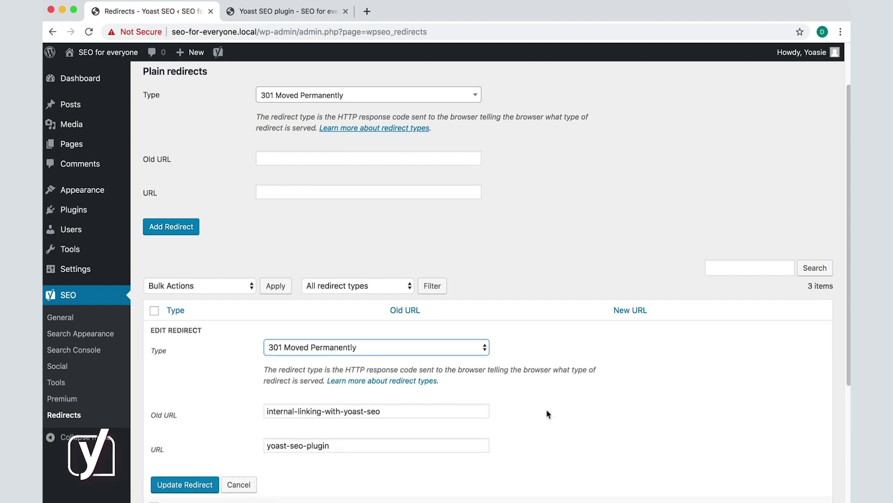
pyautogui.scroll(-2, 548, 414)
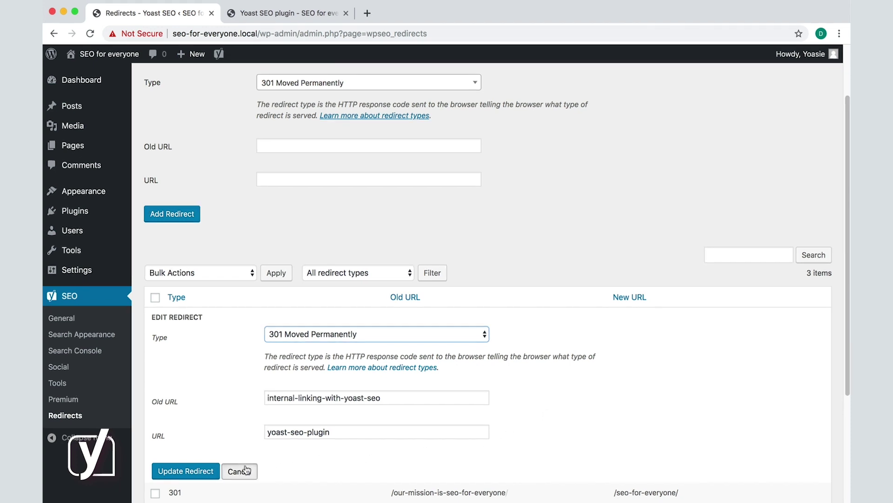
pyautogui.click(246, 470)
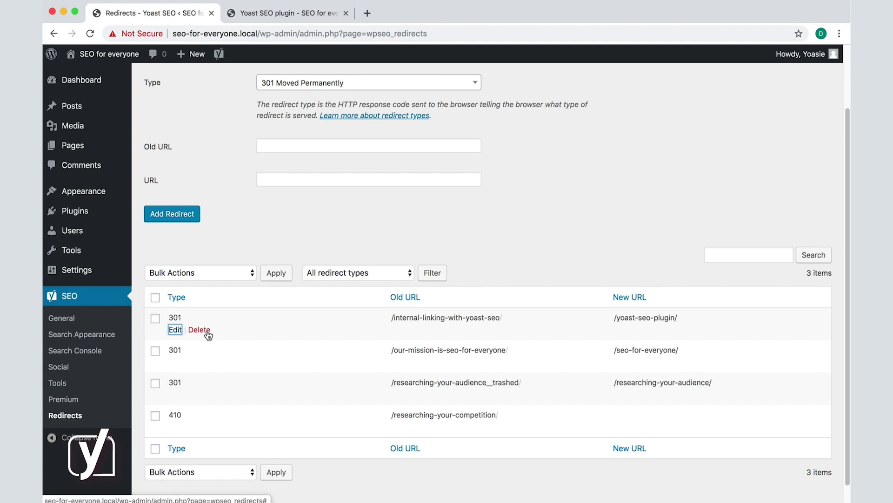
pyautogui.scroll(1, 395, 217)
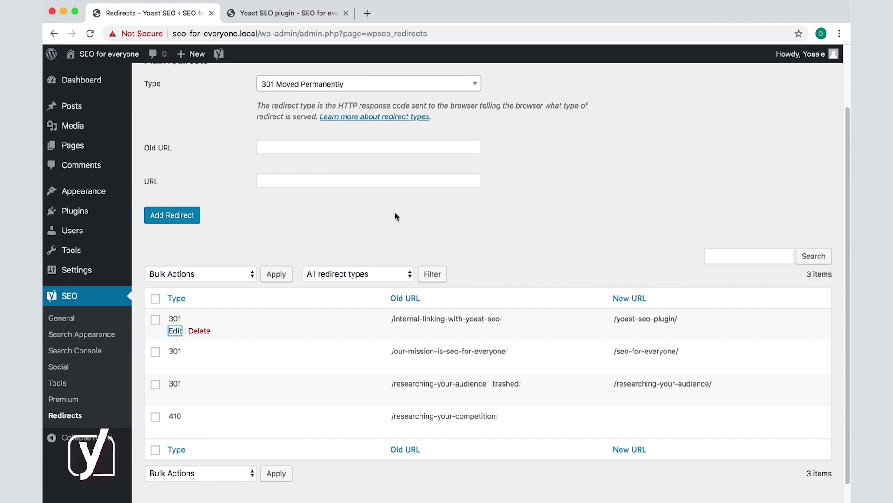
pyautogui.scroll(1, 395, 217)
# Leave the redirect type at 301 and open the 'Learn more about redirect types' article
pyautogui.click(403, 110)
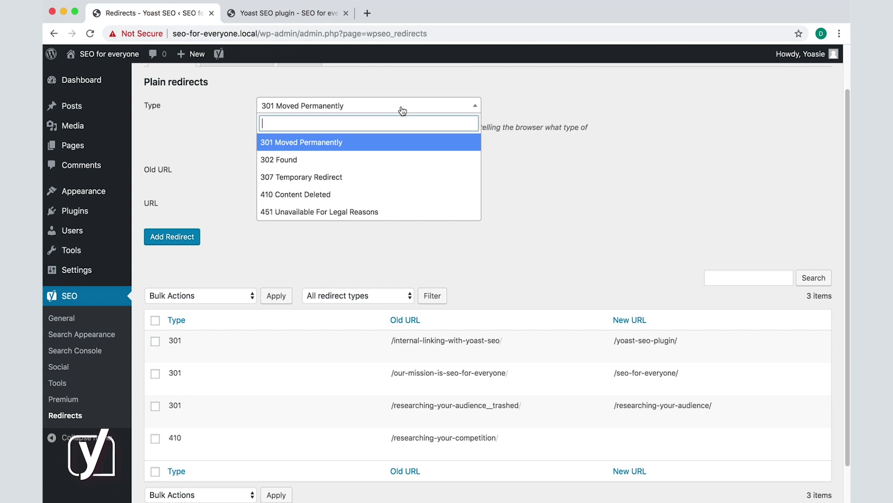
pyautogui.click(535, 164)
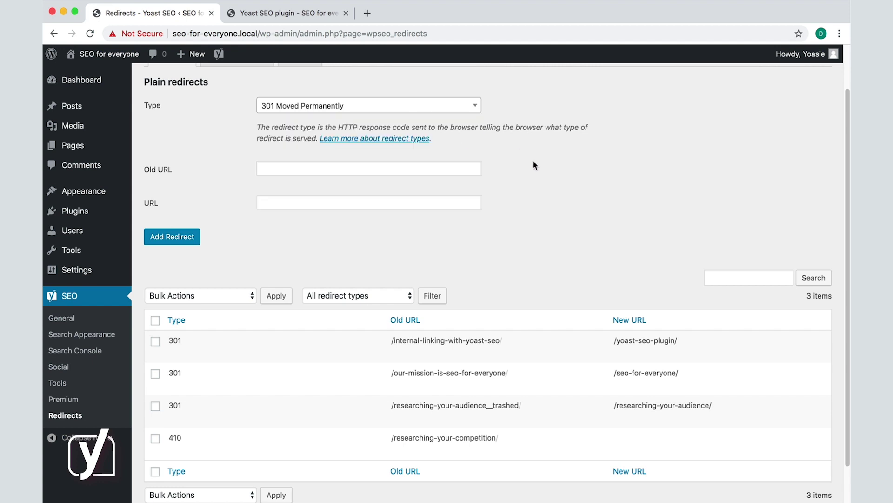
pyautogui.keyDown('super'); pyautogui.click(393, 144); pyautogui.keyUp('super')
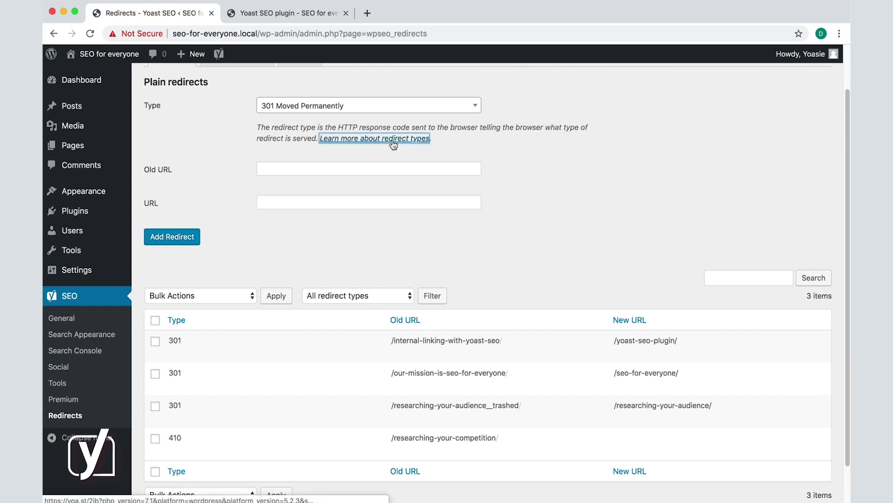
pyautogui.click(301, 15)
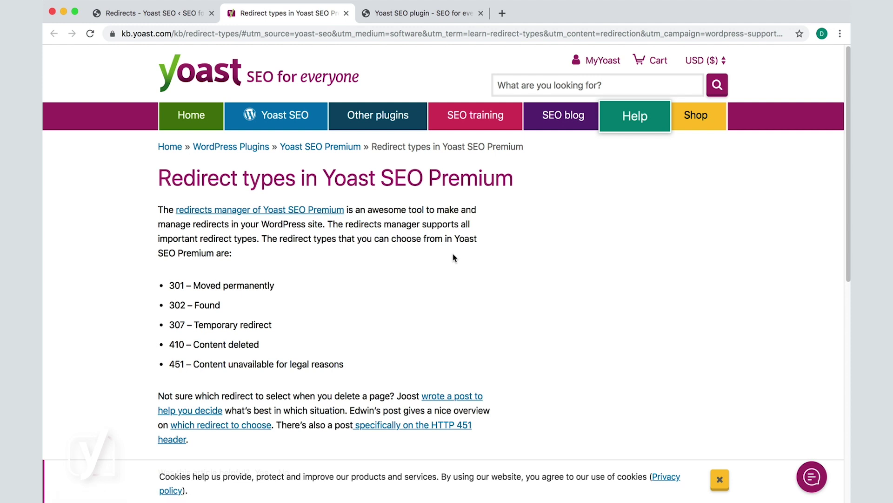
# Return to the Yoast Redirects manager and open the empty Regex Redirects tab
pyautogui.click(180, 13)
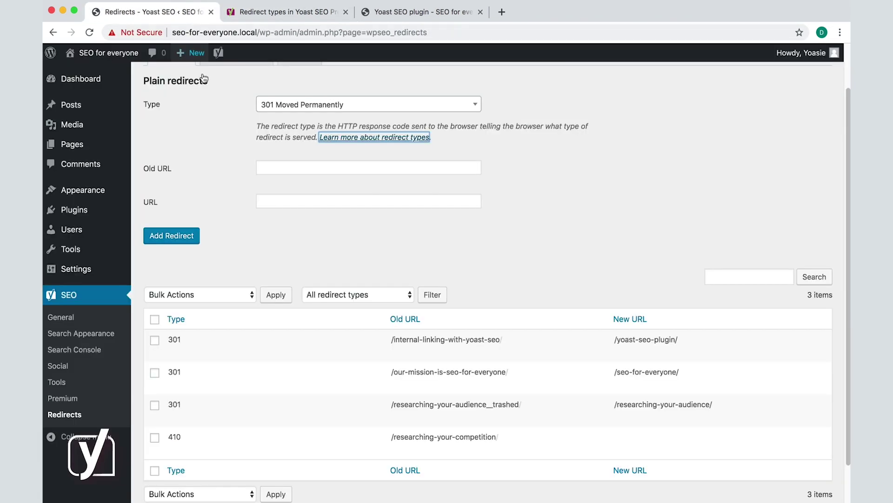
pyautogui.scroll(-3, 219, 133)
pyautogui.scroll(5, 222, 135)
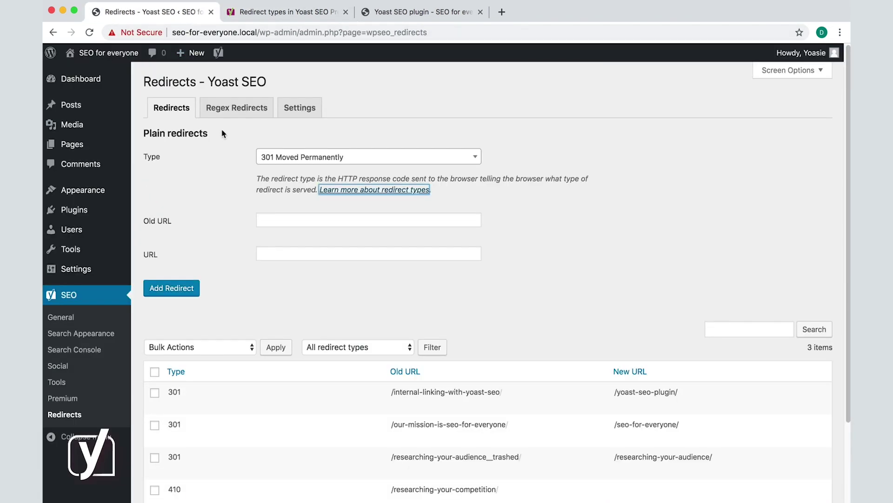
pyautogui.click(239, 117)
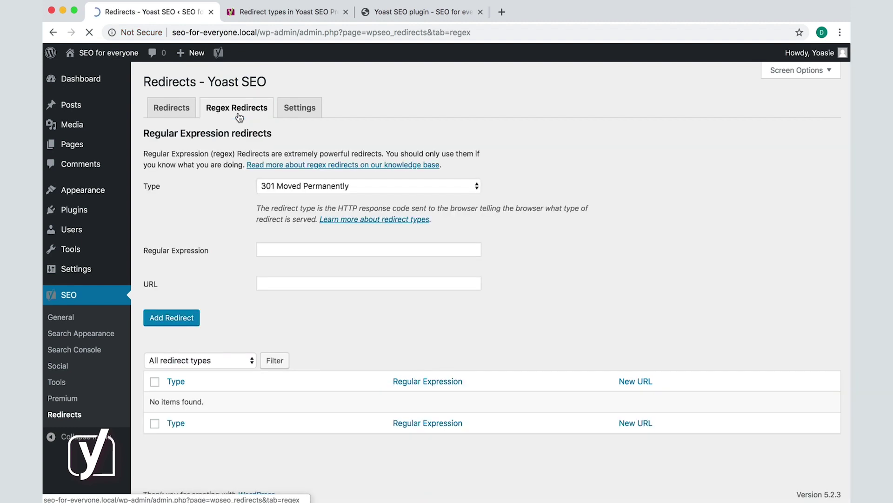